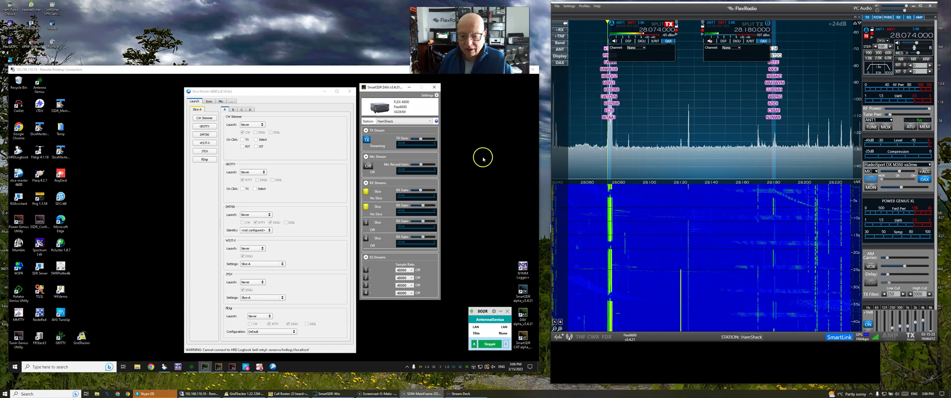
# Step: Assign DAX channel 1 to slice A on 28.074 MHz
pyautogui.click(215, 92)
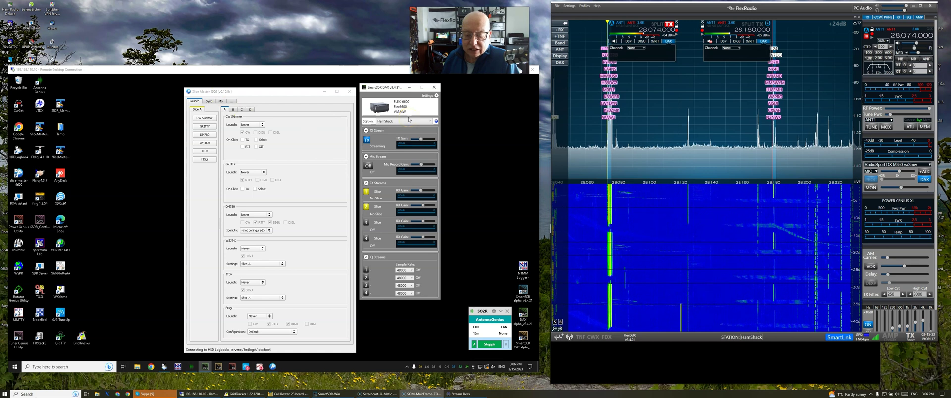
pyautogui.click(638, 49)
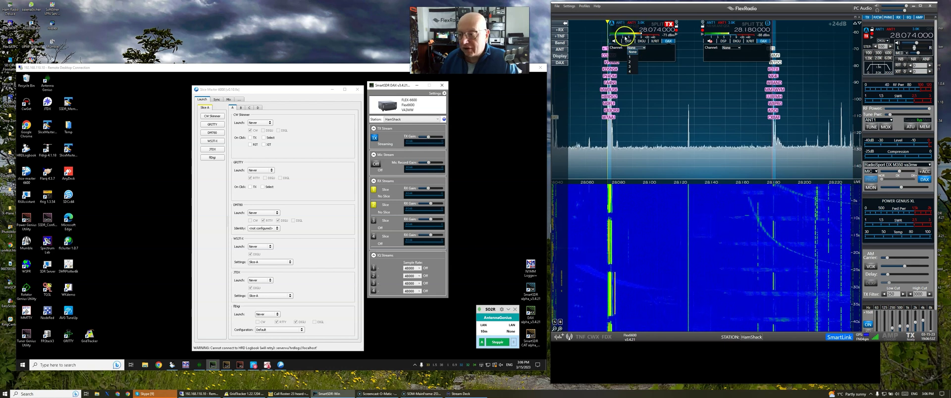
pyautogui.click(632, 58)
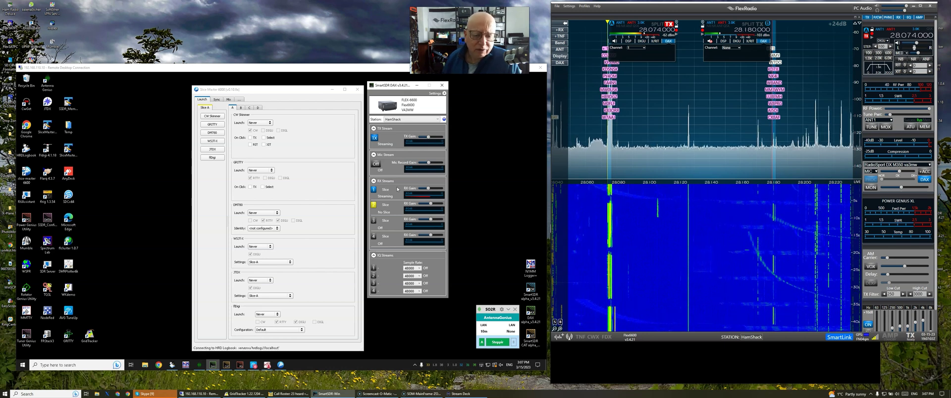
# Step: Launch JTDX for slice A from Slice Master and close its Wide Graph window
pyautogui.click(211, 157)
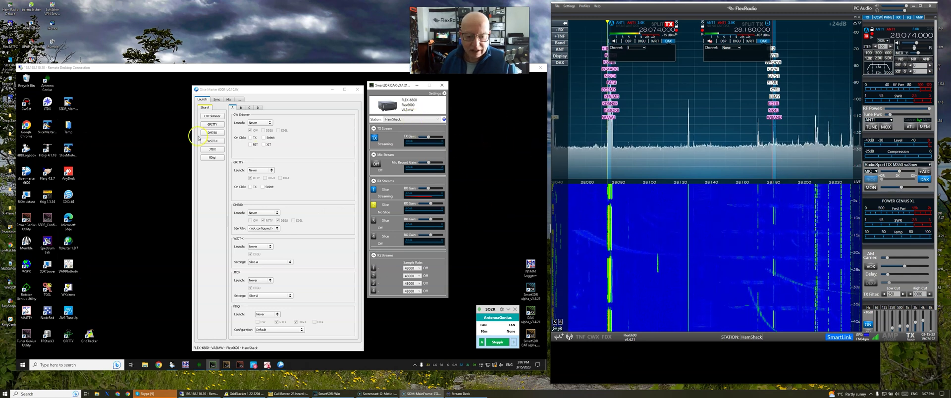
pyautogui.click(211, 149)
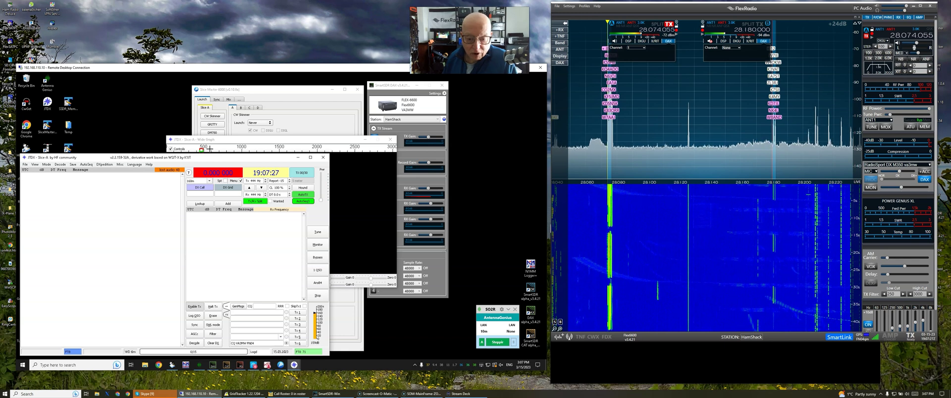
pyautogui.click(389, 140)
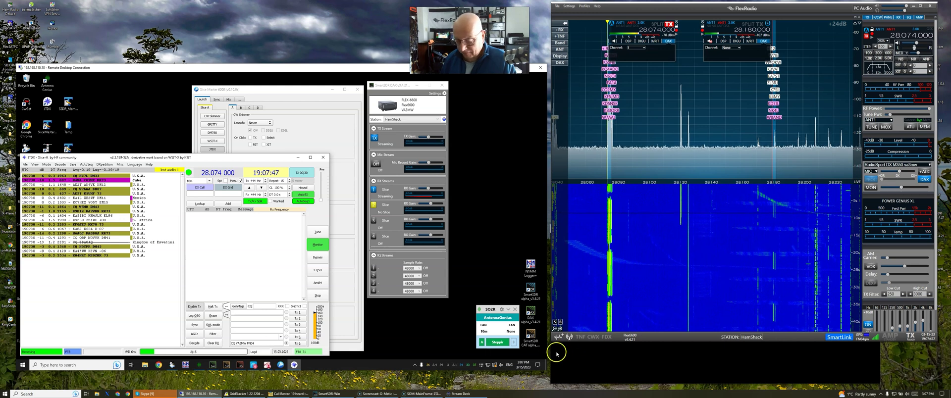
# Step: Show slice B in Slice Master and assign DAX channel 2 to slice B on 28.180 MHz
pyautogui.click(246, 90)
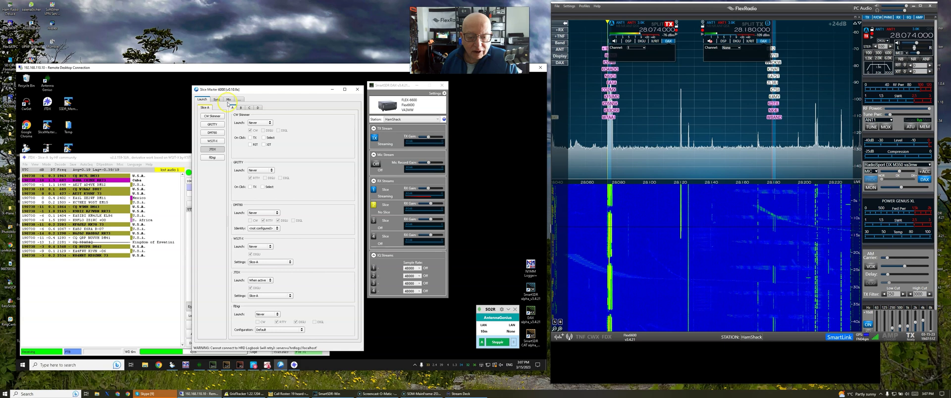
pyautogui.click(240, 108)
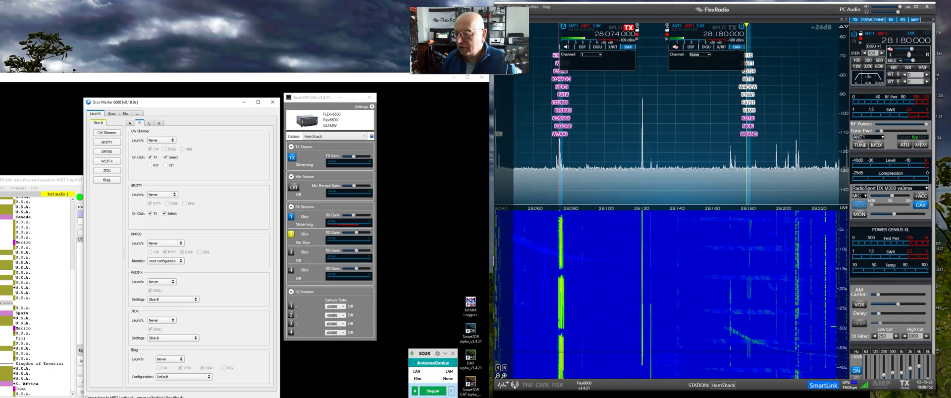
pyautogui.click(700, 54)
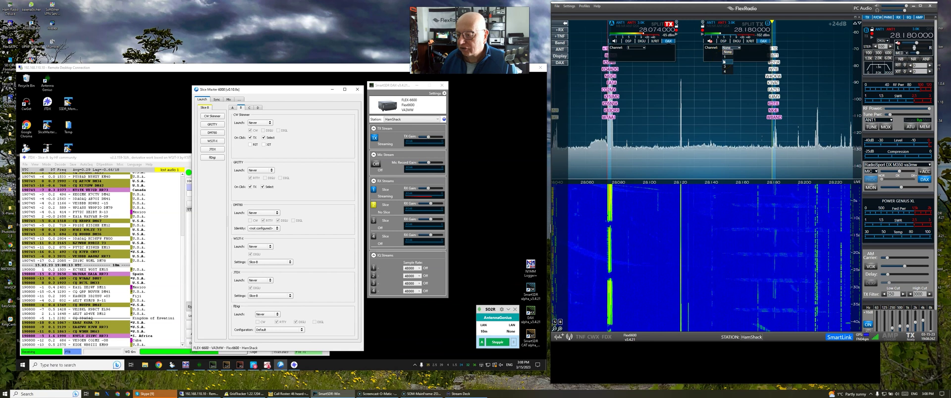
pyautogui.click(723, 61)
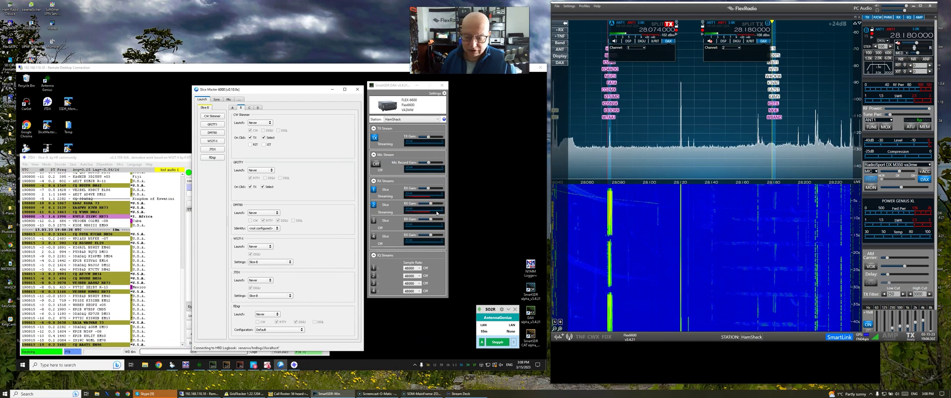
# Step: Launch JTDX for slice B from Slice Master
pyautogui.click(260, 134)
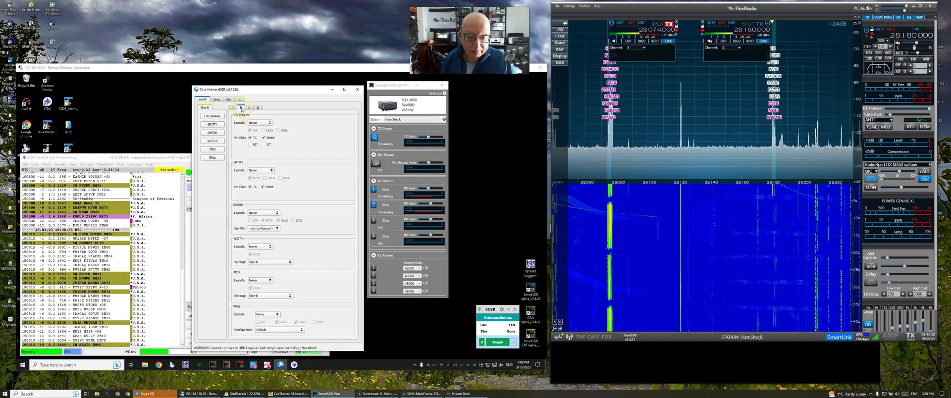
pyautogui.click(239, 134)
pyautogui.click(218, 151)
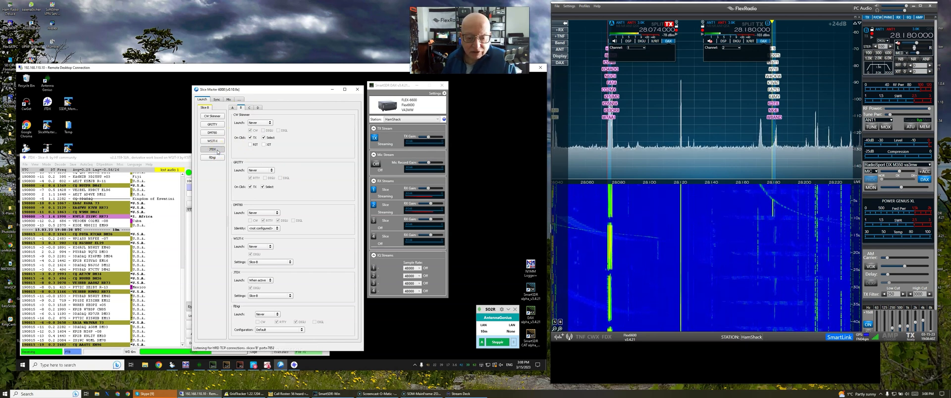
pyautogui.click(218, 151)
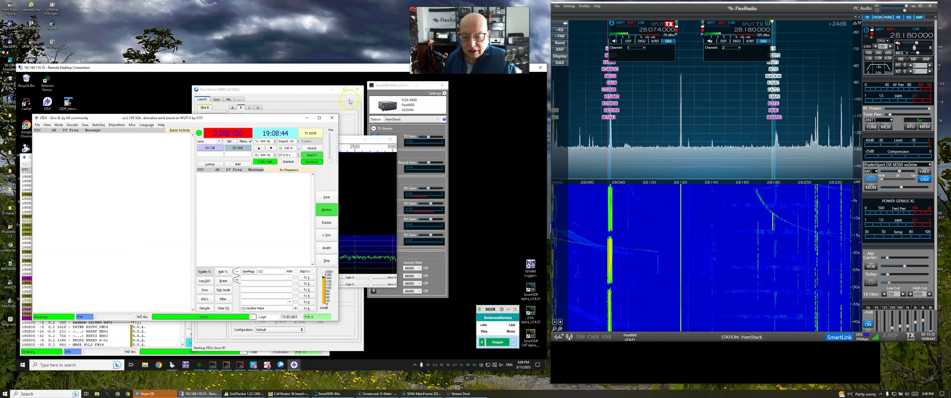
# Step: Clear the Slice Master, Wide Graph and DAX windows off the remote desktop and move the slice B JTDX window beside the slice A one
pyautogui.click(333, 89)
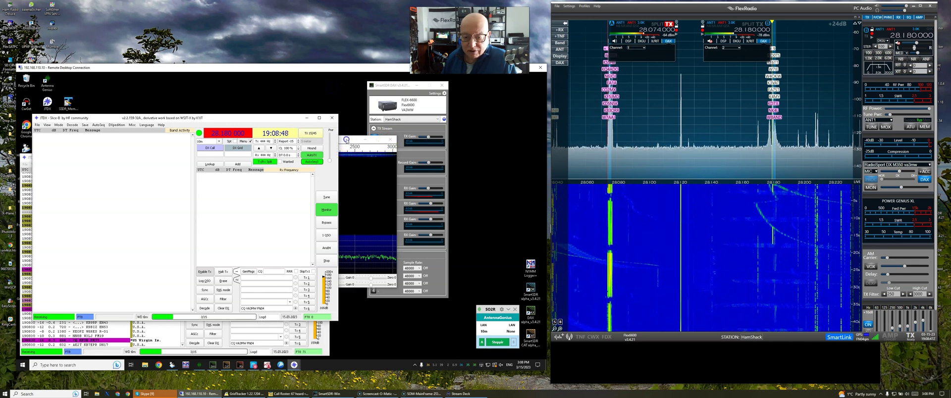
pyautogui.click(386, 139)
pyautogui.click(390, 140)
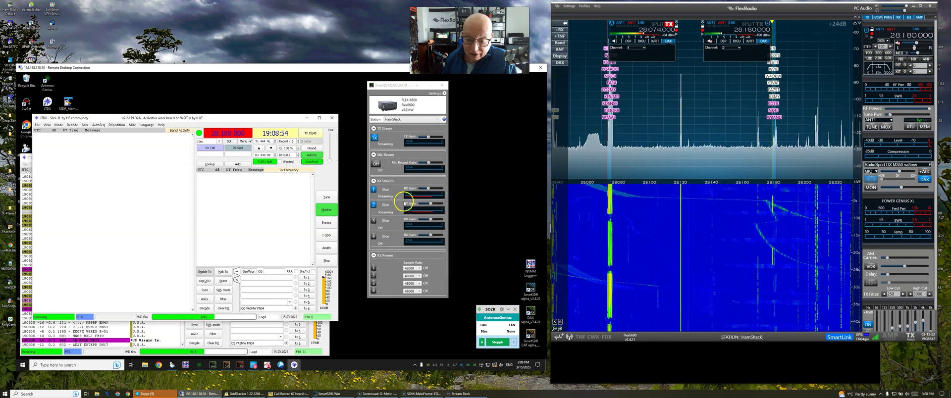
pyautogui.click(416, 86)
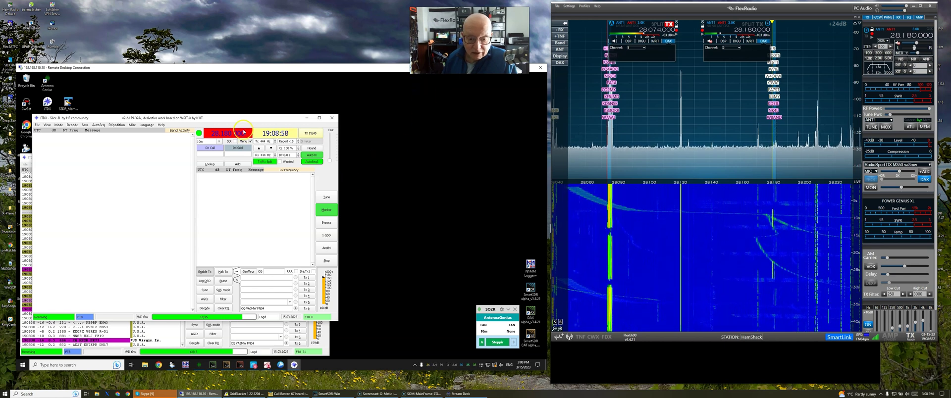
pyautogui.moveTo(252, 122); pyautogui.dragTo(451, 94)
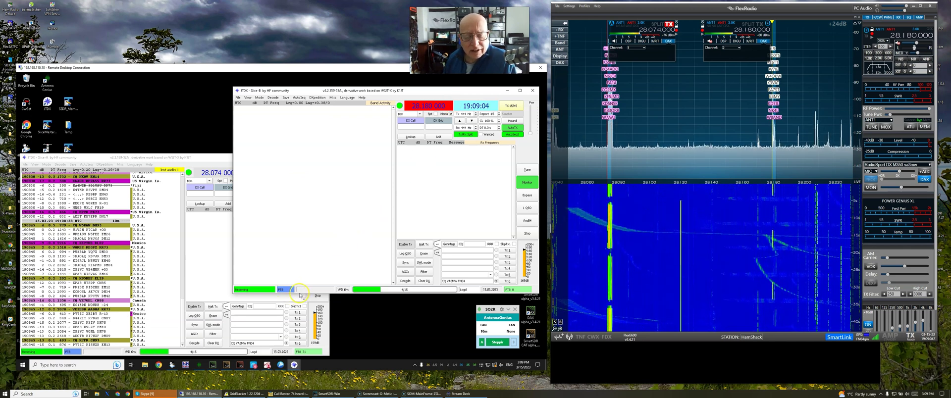
# Step: Switch the slice B JTDX instance to FT4 mode and close its Wide Graph window
pyautogui.click(260, 97)
pyautogui.click(265, 110)
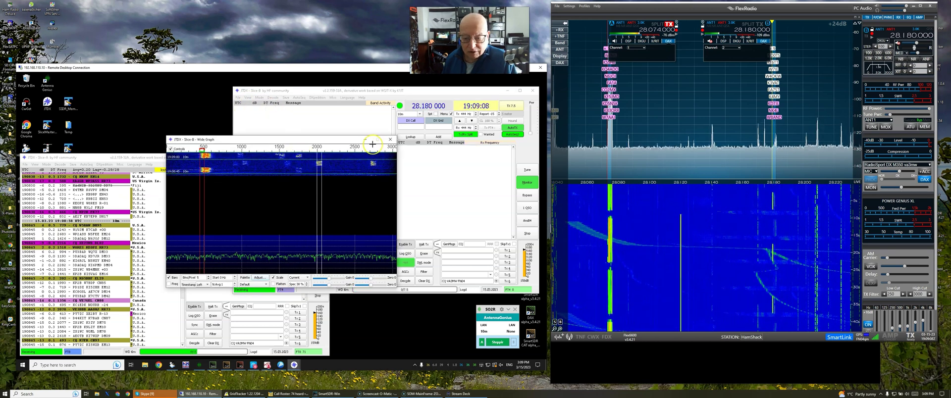
pyautogui.click(390, 139)
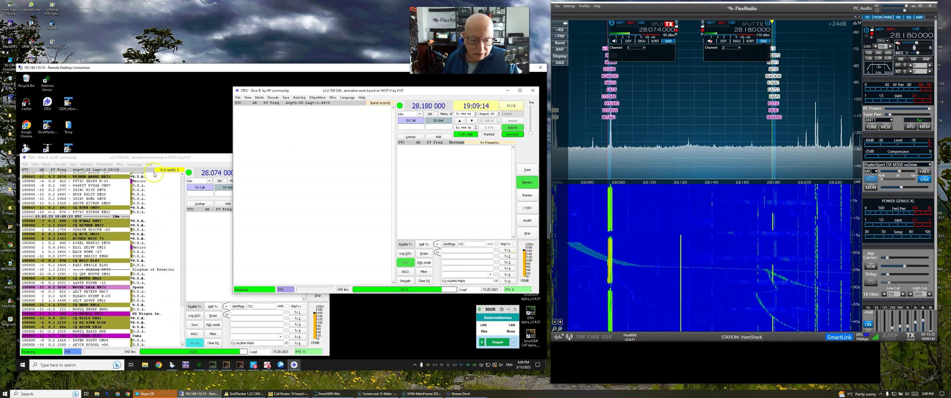
# Step: Bring the slice A and slice B JTDX windows forward in turn to examine their decodes
pyautogui.click(182, 161)
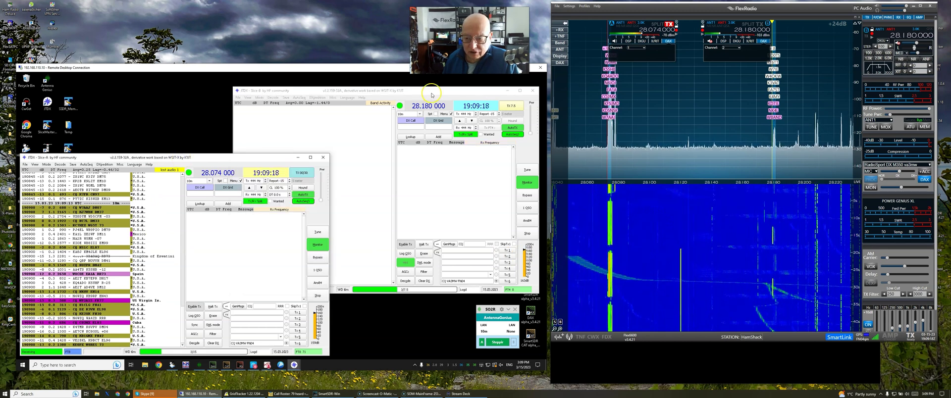
pyautogui.click(410, 104)
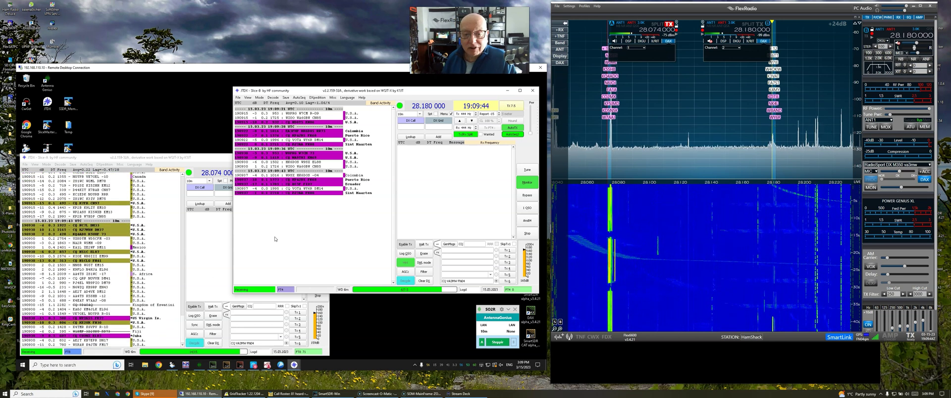
pyautogui.click(280, 254)
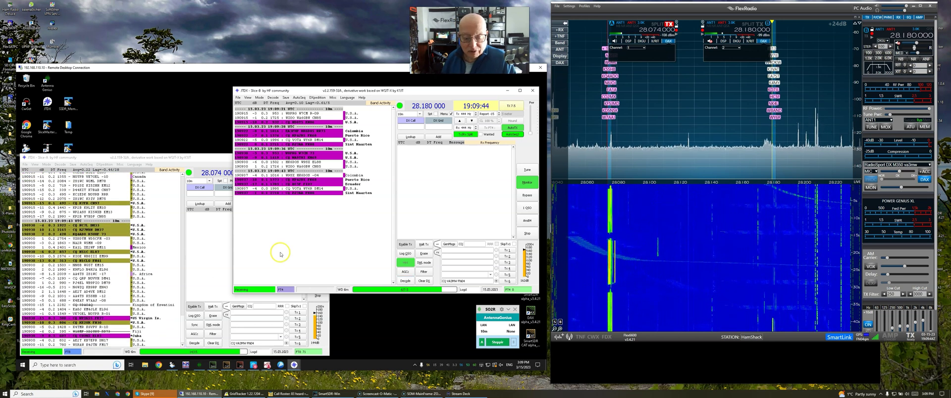
# Step: Connect the DX cluster in HRD Logbook and show its list of spots
pyautogui.click(171, 368)
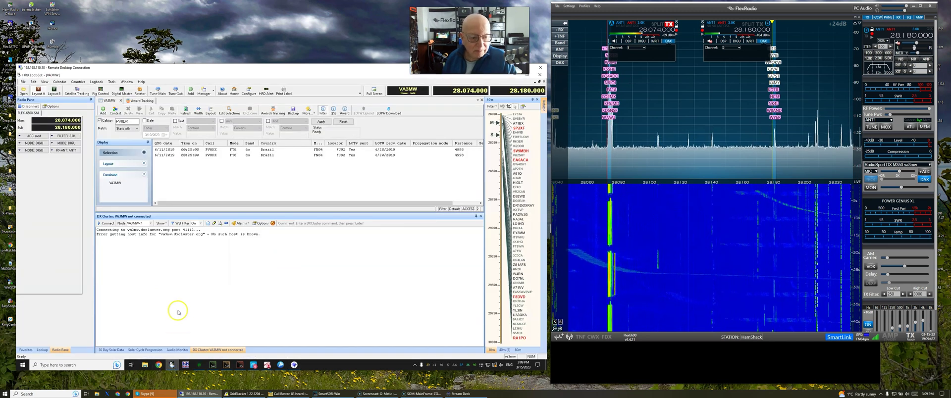
pyautogui.click(101, 223)
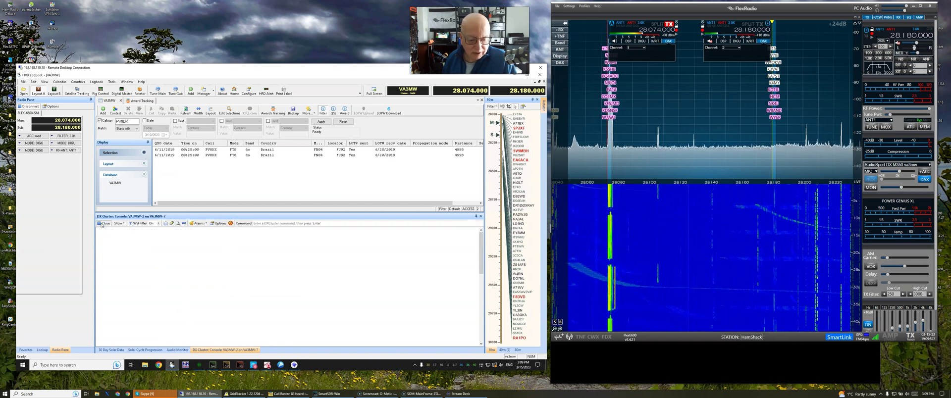
pyautogui.click(117, 223)
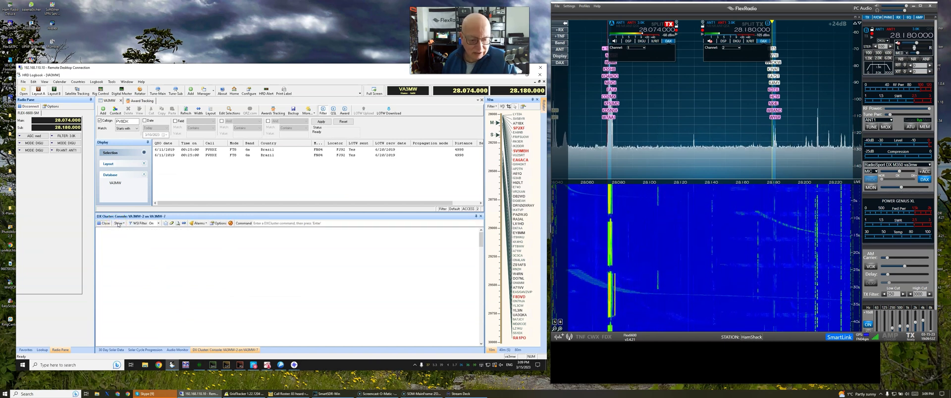
pyautogui.click(119, 224)
pyautogui.click(124, 230)
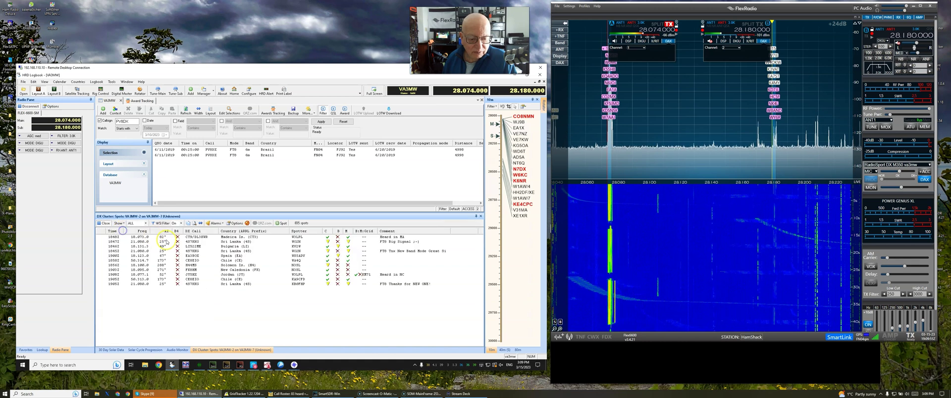
pyautogui.click(175, 241)
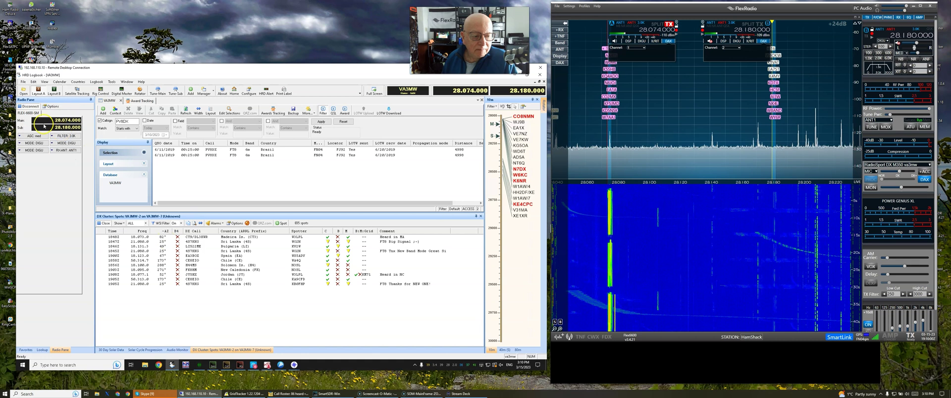
# Step: Turn off the logbook's callsign filter so all contacts are listed, and minimize HRD Logbook
pyautogui.click(66, 127)
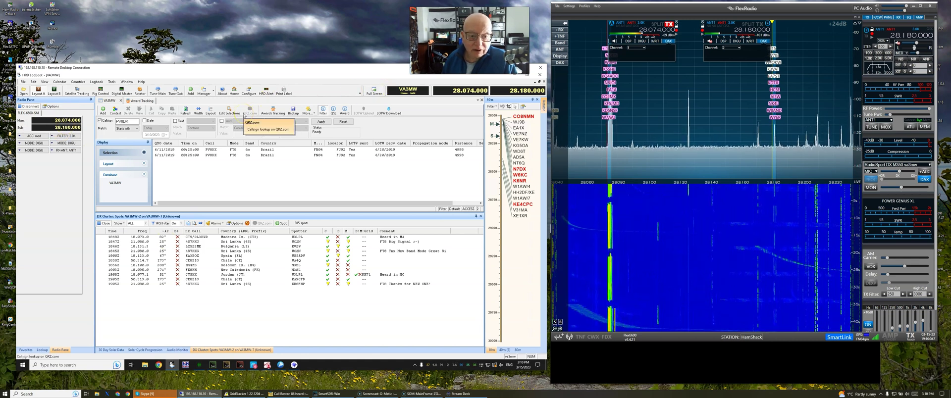
pyautogui.click(72, 110)
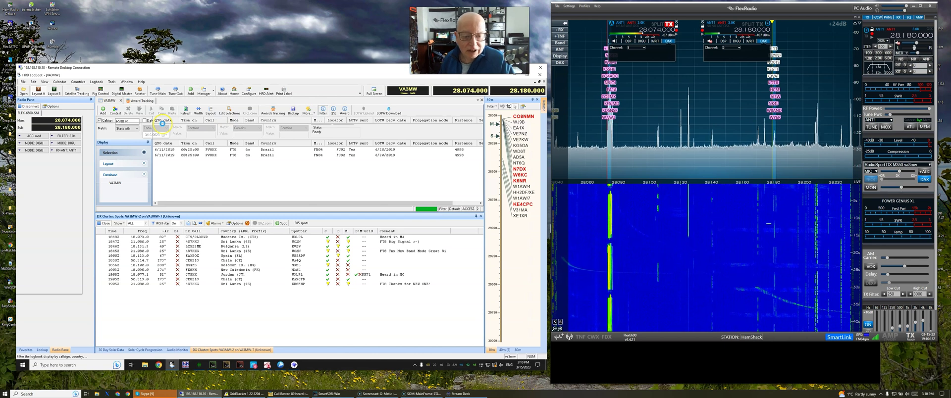
pyautogui.click(162, 124)
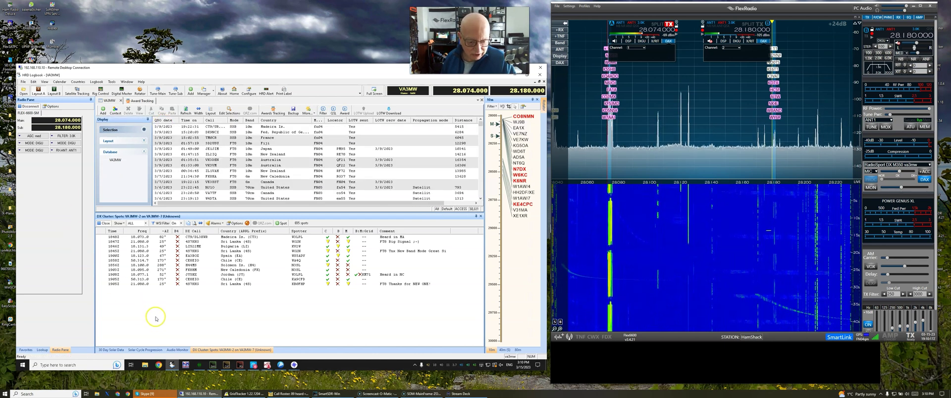
pyautogui.click(172, 366)
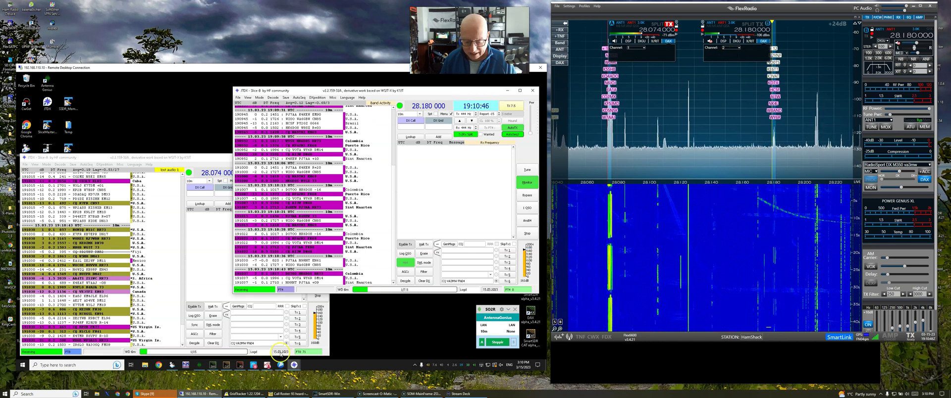
# Step: Restore the SmartSDR DAX window and check the RX stream status of slice B
pyautogui.click(214, 366)
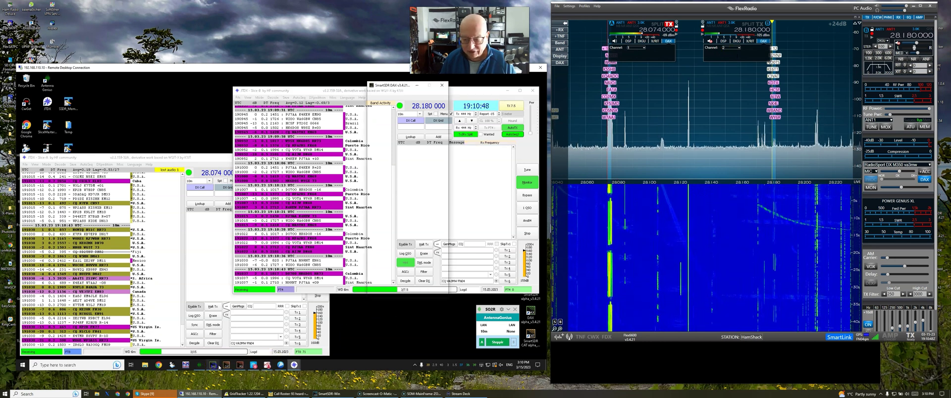
pyautogui.moveTo(375, 210)
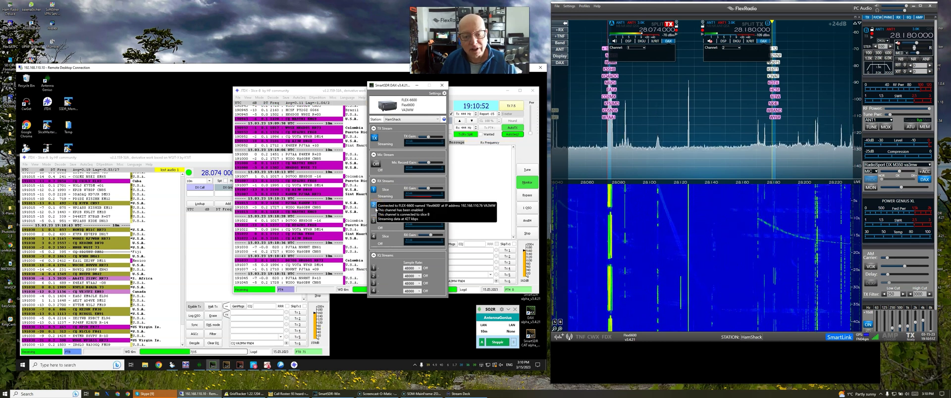
pyautogui.click(559, 321)
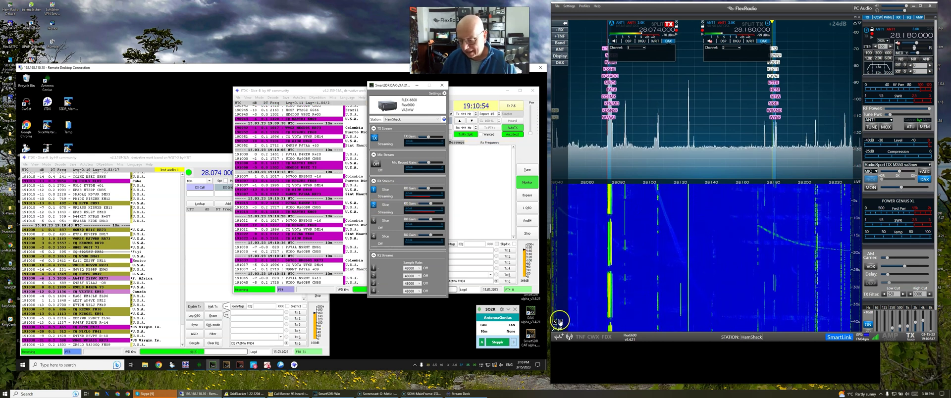
# Step: Switch to GridTracker's Call Roster and look through its Logbook options, keeping the live band, mixed modes choice
pyautogui.click(561, 368)
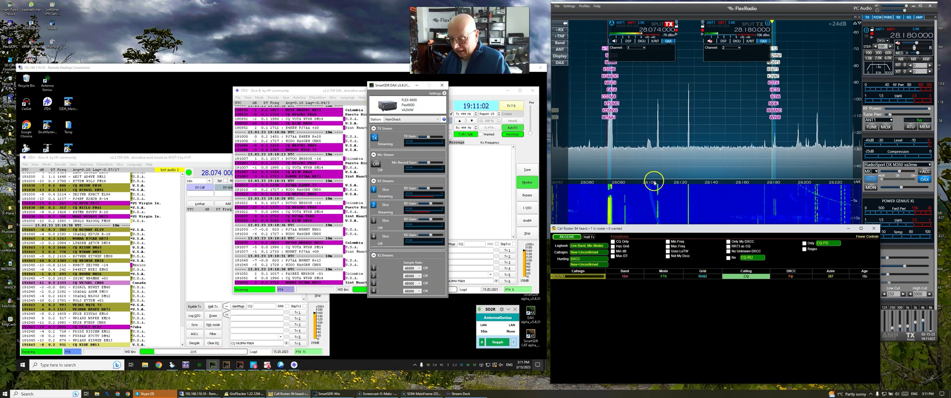
pyautogui.click(583, 246)
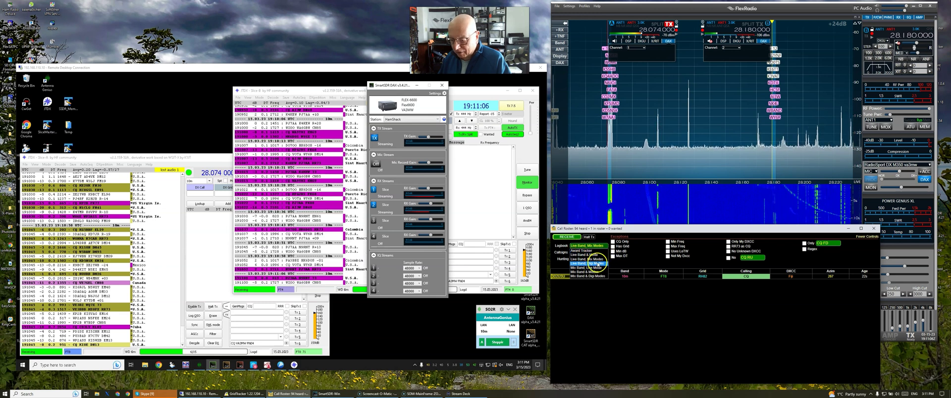
pyautogui.click(590, 246)
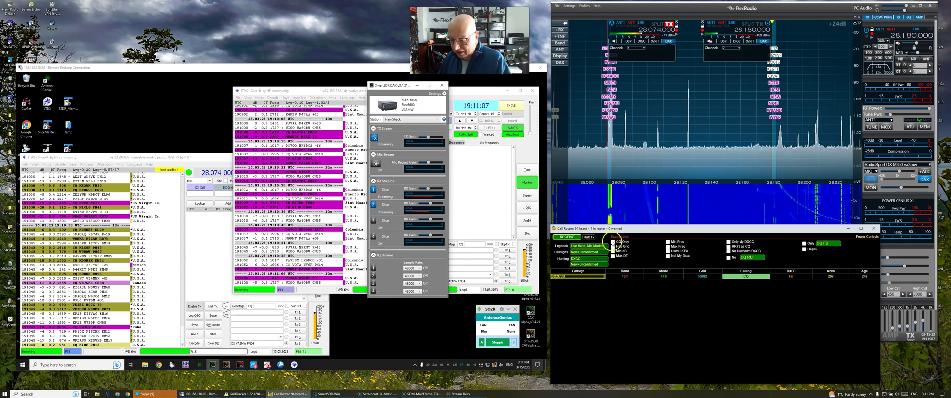
# Step: Set the Call Roster to hunt by Callsign and move its window up over the SmartSDR panadapter
pyautogui.click(585, 259)
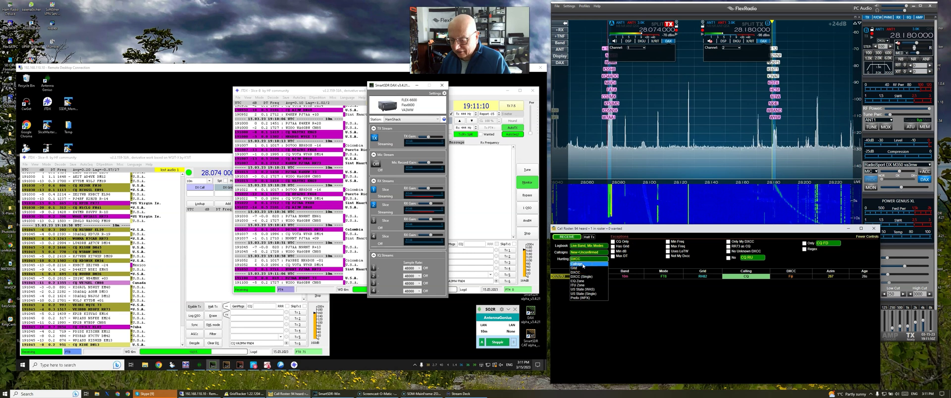
pyautogui.click(584, 264)
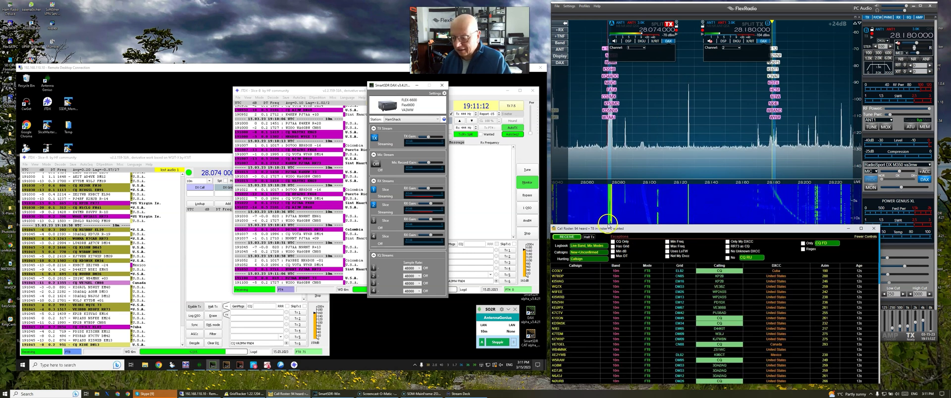
pyautogui.moveTo(609, 226); pyautogui.dragTo(663, 79)
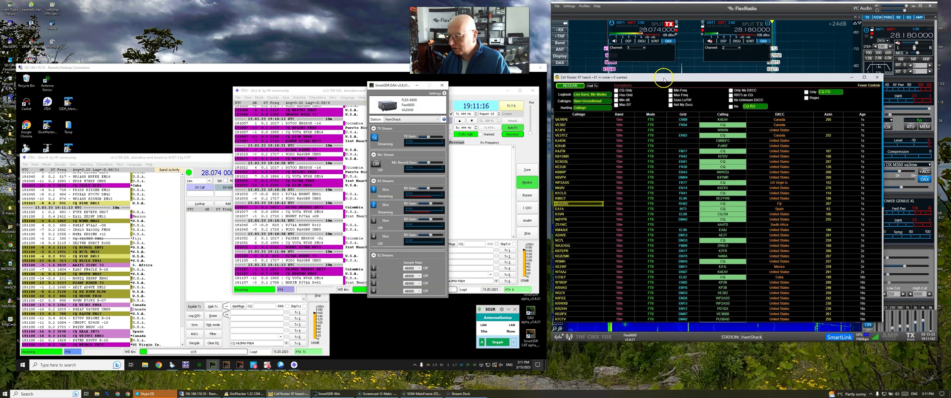